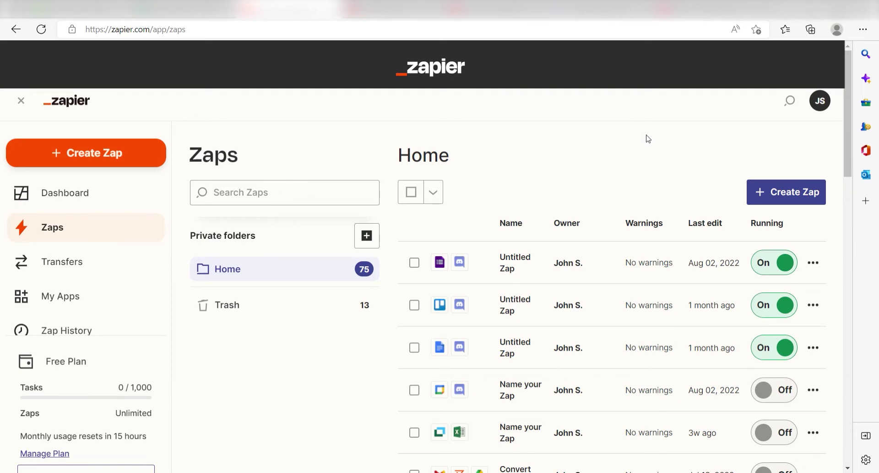
Create a new Zap with YouTube as the trigger app and New Video In Channel as its event
{"action": "left_click", "coordinate": [117, 153]}
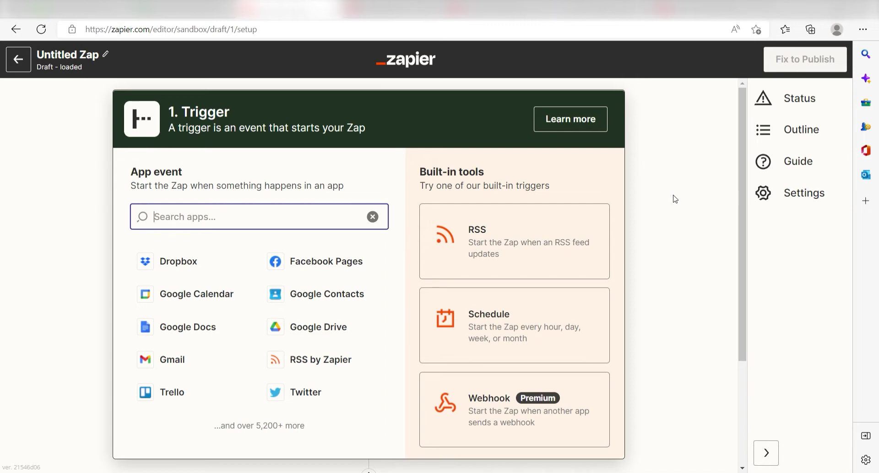
{"action": "type", "text": "youtube"}
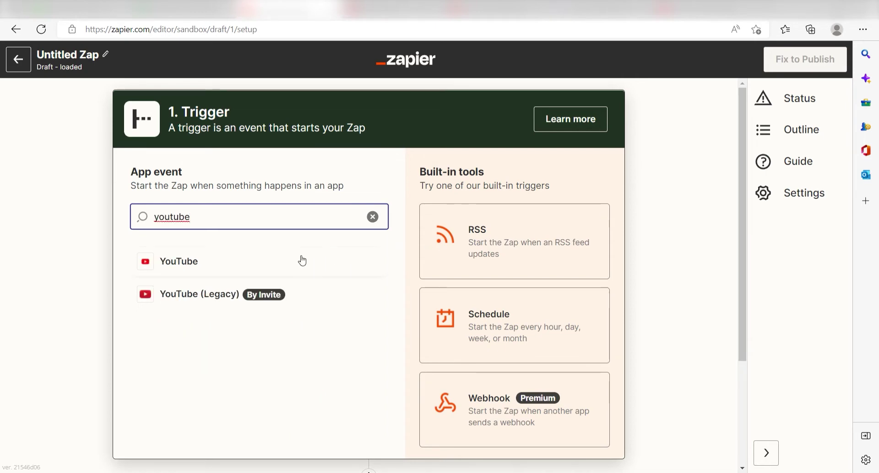
{"action": "left_click", "coordinate": [228, 268]}
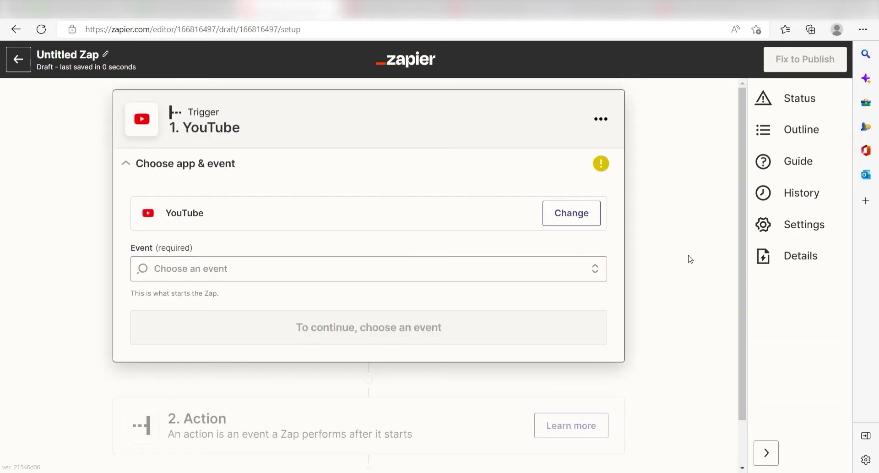
{"action": "left_click", "coordinate": [598, 276]}
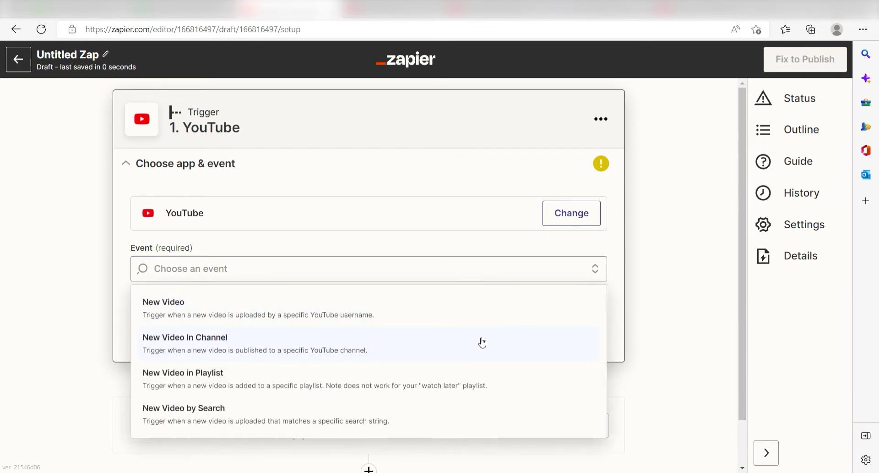
{"action": "left_click", "coordinate": [473, 349]}
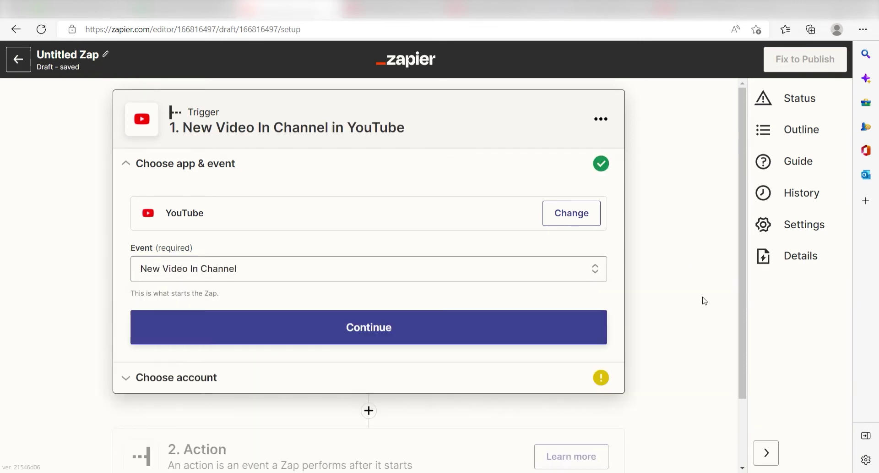
{"action": "left_click", "coordinate": [569, 329]}
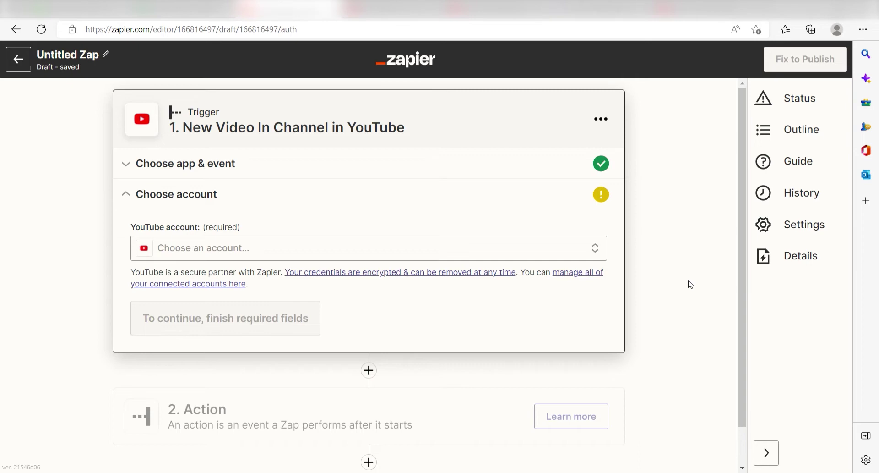
Connect a YouTube account to the trigger, allowing Zapier access to the Google account, and proceed to the trigger setup
{"action": "left_click", "coordinate": [581, 251]}
{"action": "left_click", "coordinate": [326, 357]}
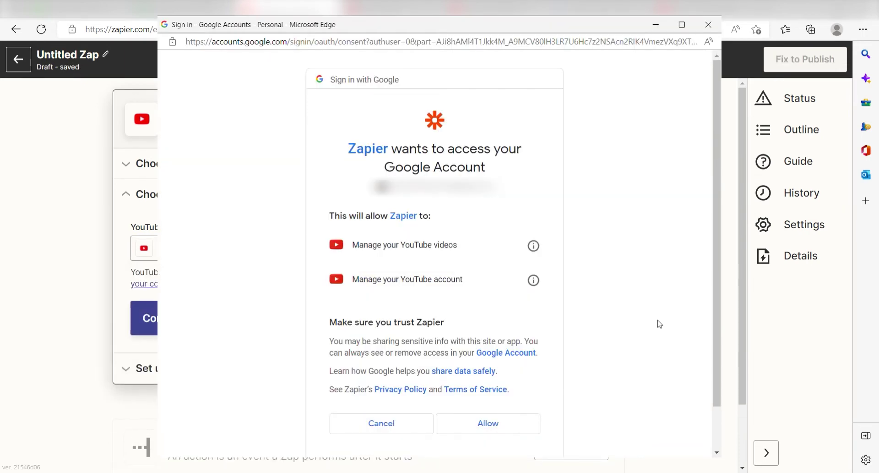
{"action": "left_click", "coordinate": [507, 433]}
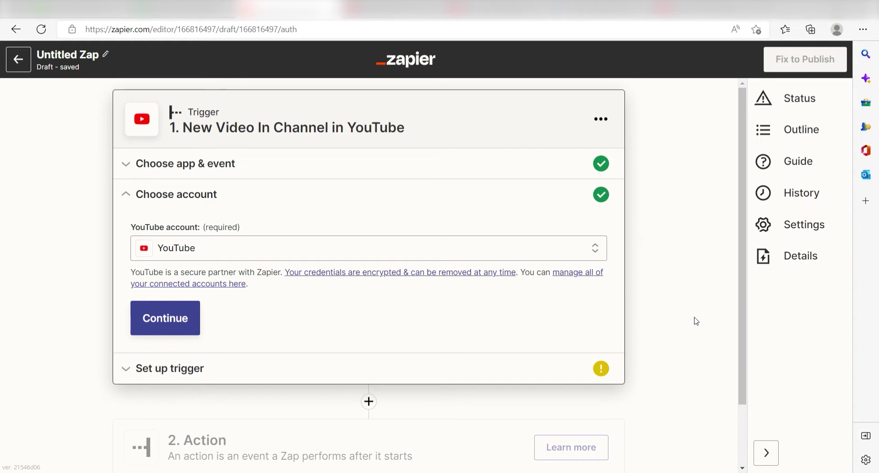
{"action": "left_click", "coordinate": [164, 323]}
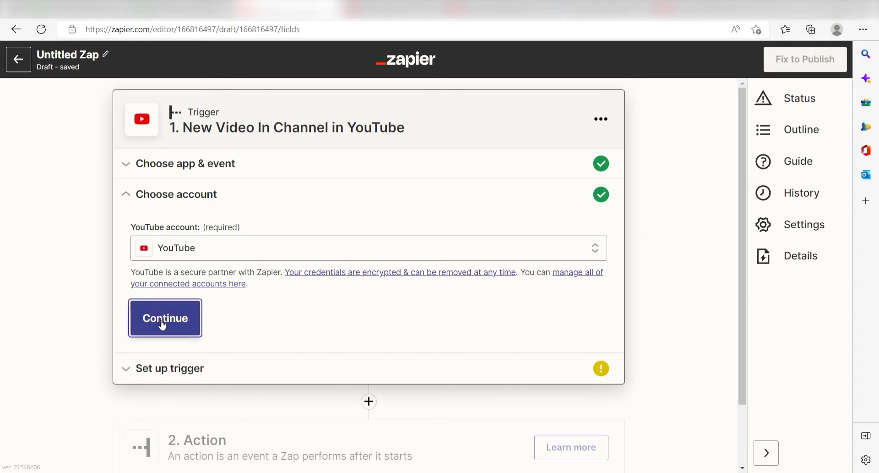
Set the trigger's channel to the ID UCzEQpEckBEM_FpRSCLLKcNQ
{"action": "scroll", "coordinate": [684, 316], "scroll_direction": "down", "scroll_amount": 1}
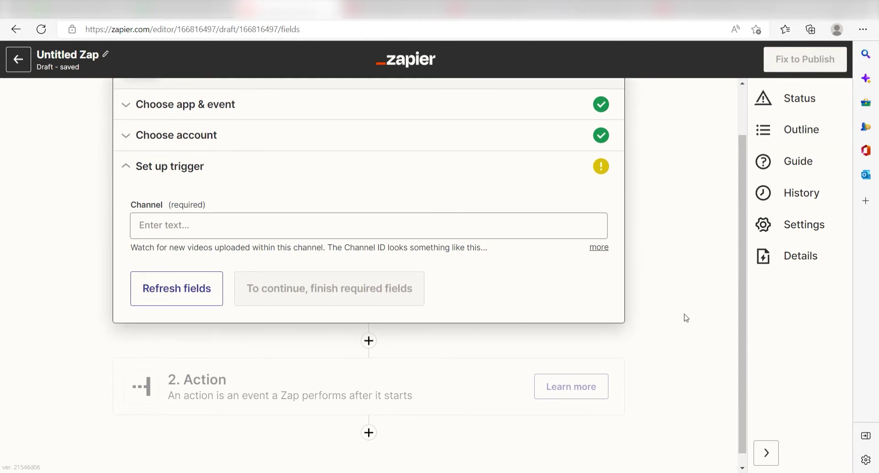
{"action": "scroll", "coordinate": [684, 316], "scroll_direction": "up", "scroll_amount": 1}
{"action": "left_click", "coordinate": [504, 294]}
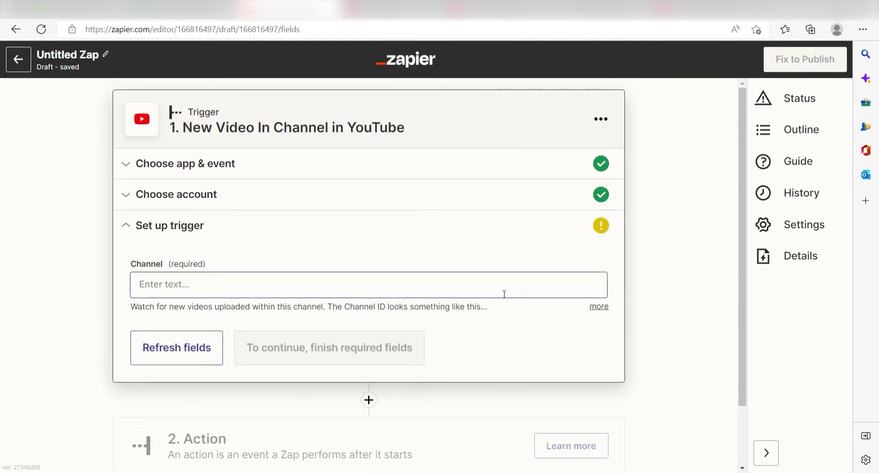
{"action": "type", "text": "UCzEQpEckBEM_FpRSCLLKcNQ"}
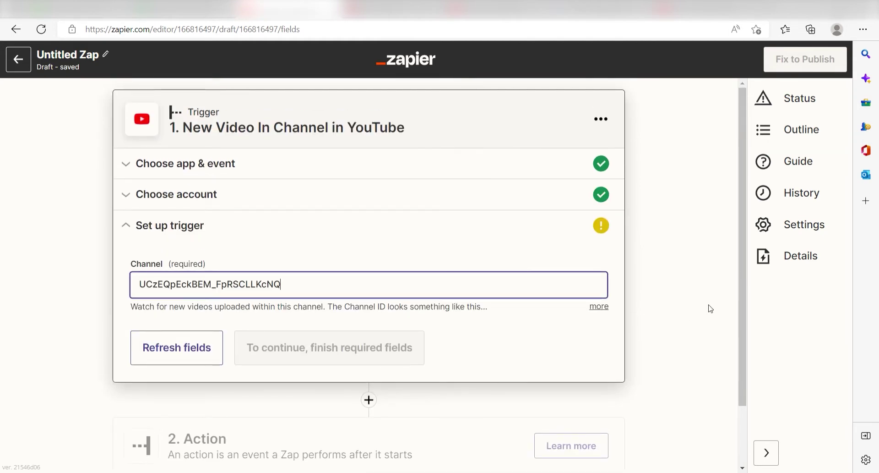
{"action": "left_click", "coordinate": [661, 351]}
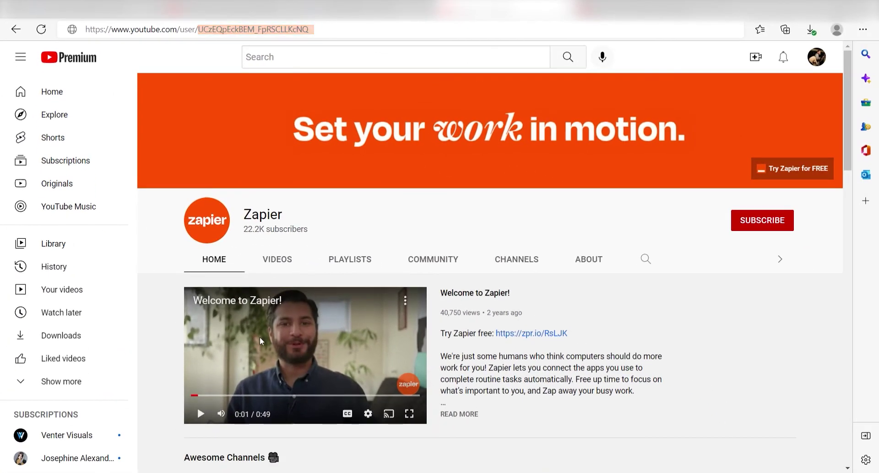
Search the page source of Zapier's YouTube channel for "channelid" and select the ID value
{"action": "right_click", "coordinate": [237, 453]}
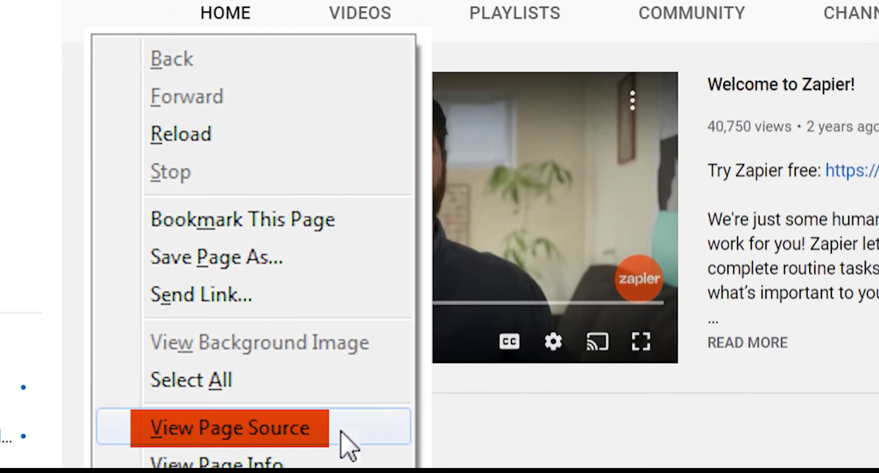
{"action": "left_click", "coordinate": [348, 443]}
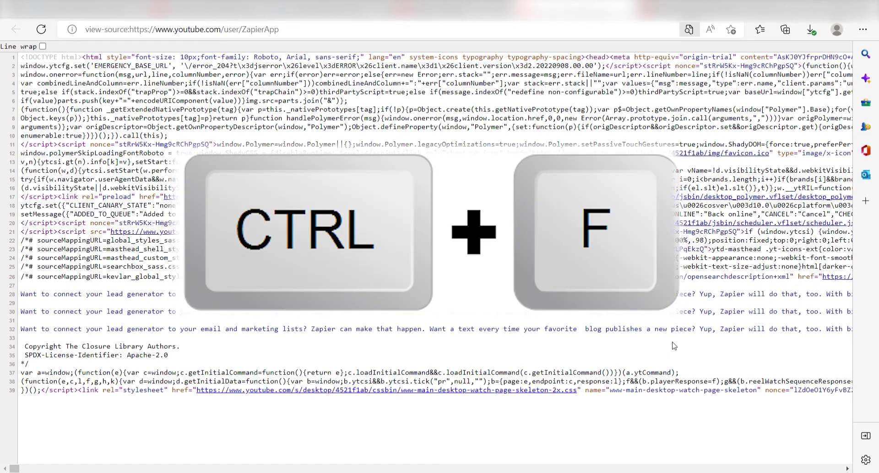
{"action": "type", "text": "channelid"}
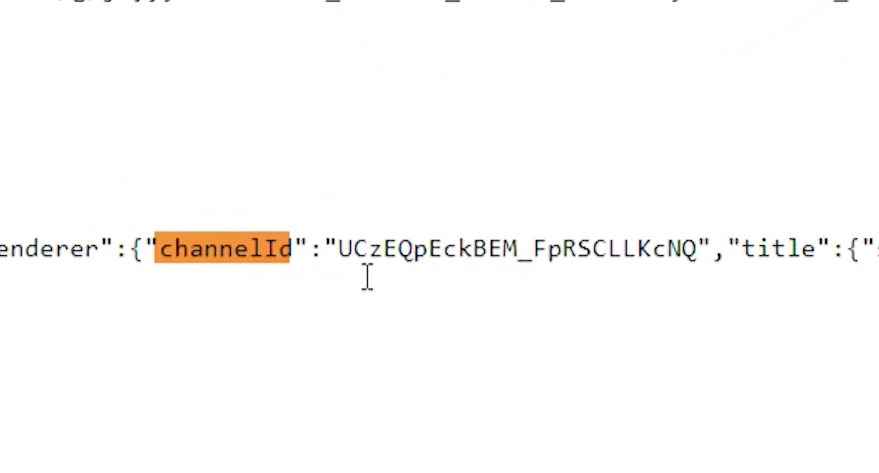
{"action": "left_click_drag", "start_coordinate": [336, 268], "coordinate": [716, 278]}
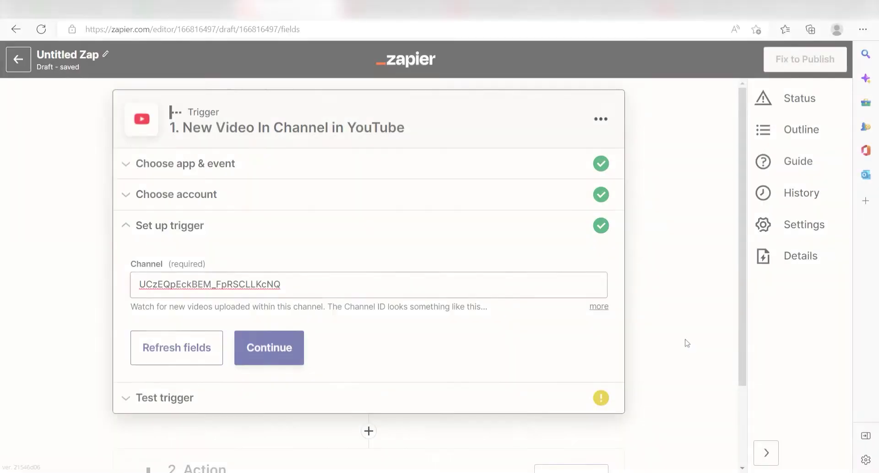
Accept the trigger setup, test the YouTube trigger, and continue to the action step
{"action": "left_click", "coordinate": [285, 350]}
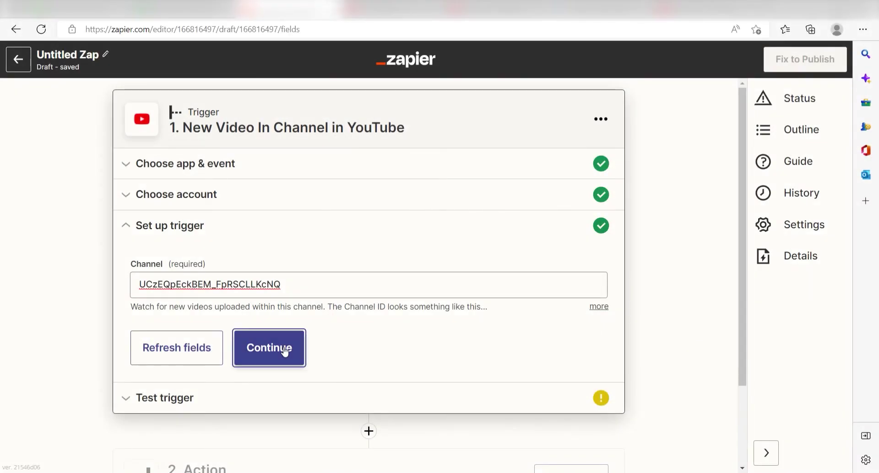
{"action": "left_click", "coordinate": [367, 374]}
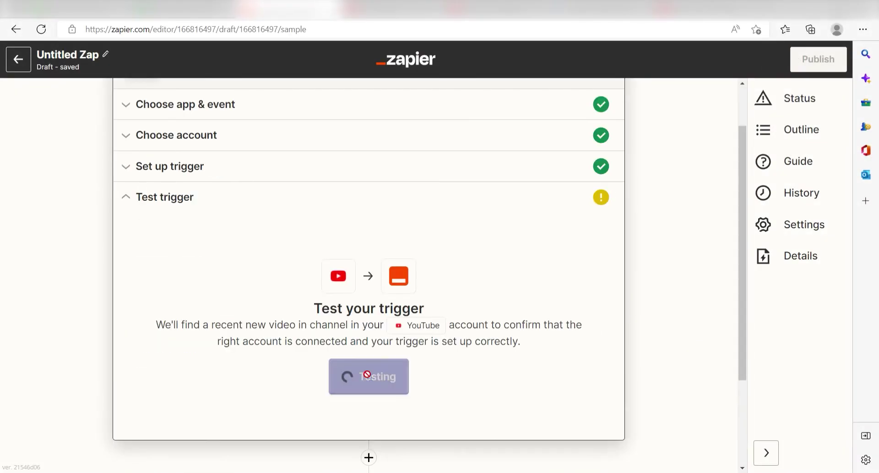
{"action": "scroll", "coordinate": [655, 346], "scroll_direction": "down", "scroll_amount": 4}
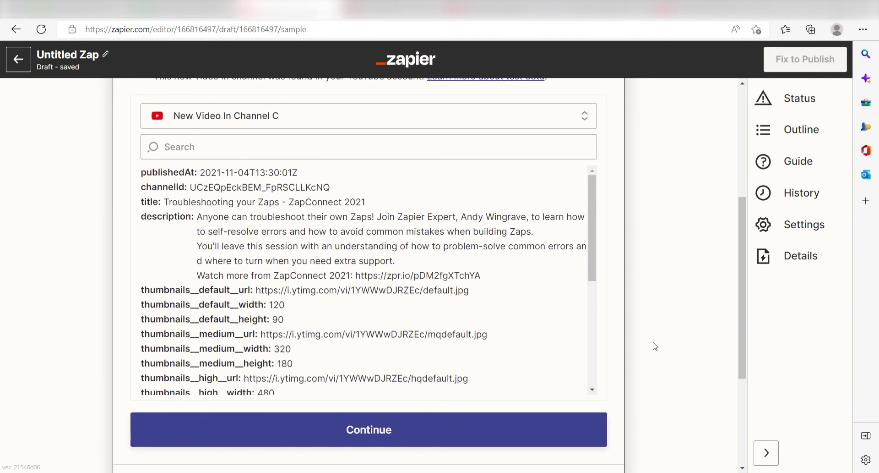
{"action": "left_click", "coordinate": [391, 430]}
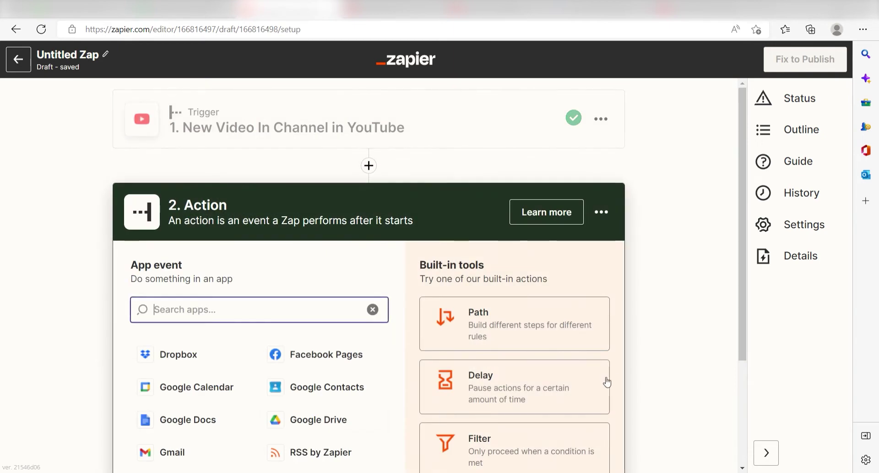
Choose Discord as the action app with the Send Channel Message event
{"action": "scroll", "coordinate": [659, 322], "scroll_direction": "down", "scroll_amount": 1}
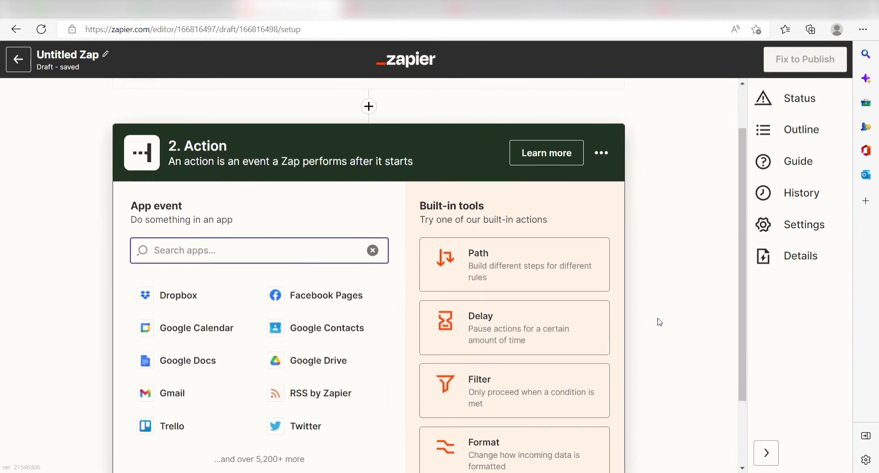
{"action": "type", "text": "discor"}
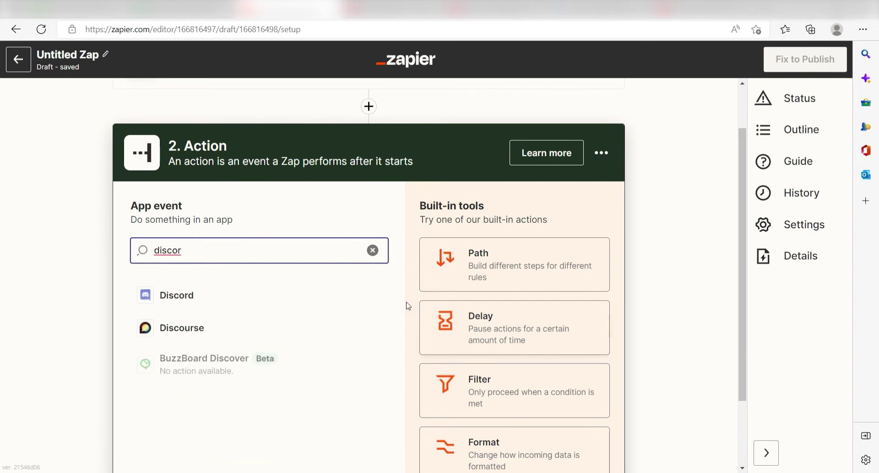
{"action": "left_click", "coordinate": [254, 299]}
{"action": "scroll", "coordinate": [607, 307], "scroll_direction": "down", "scroll_amount": 1}
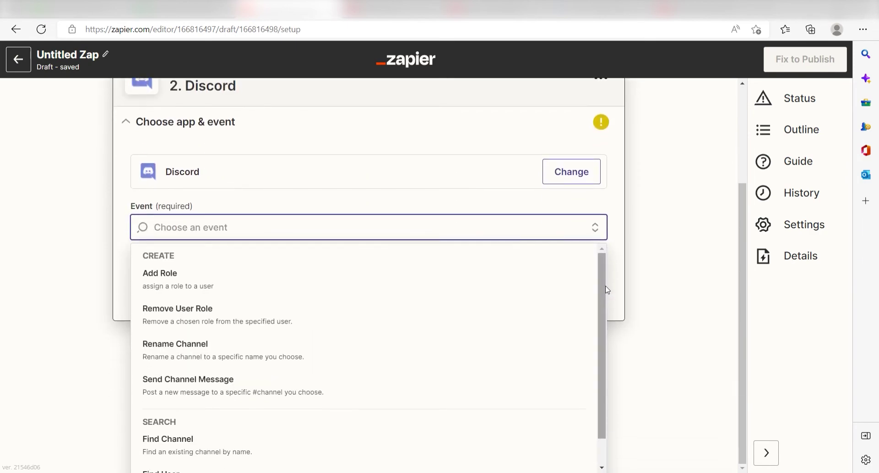
{"action": "left_click", "coordinate": [344, 398]}
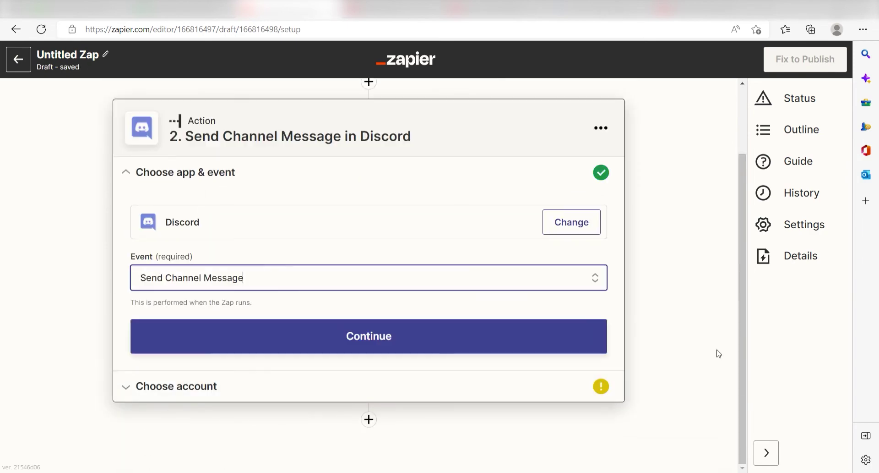
{"action": "left_click", "coordinate": [480, 348]}
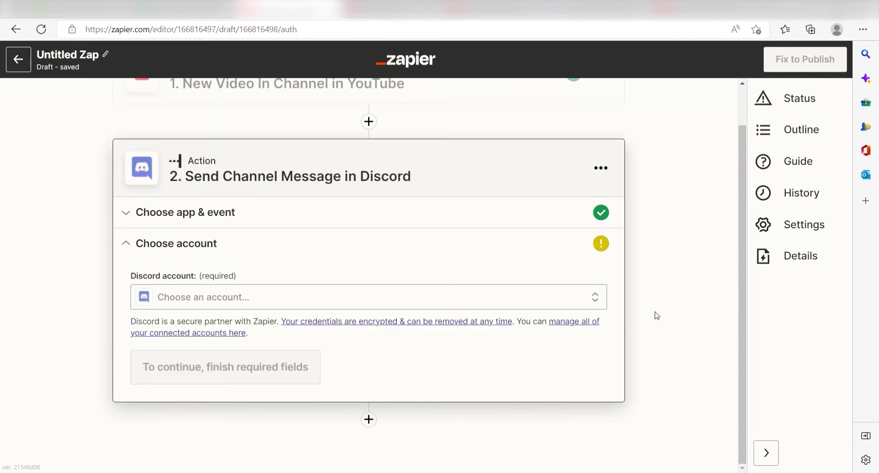
Connect Discord by authorizing Zapier on the server "zipzapzopier's tunes" with all permissions, and proceed to the action setup
{"action": "left_click", "coordinate": [583, 300]}
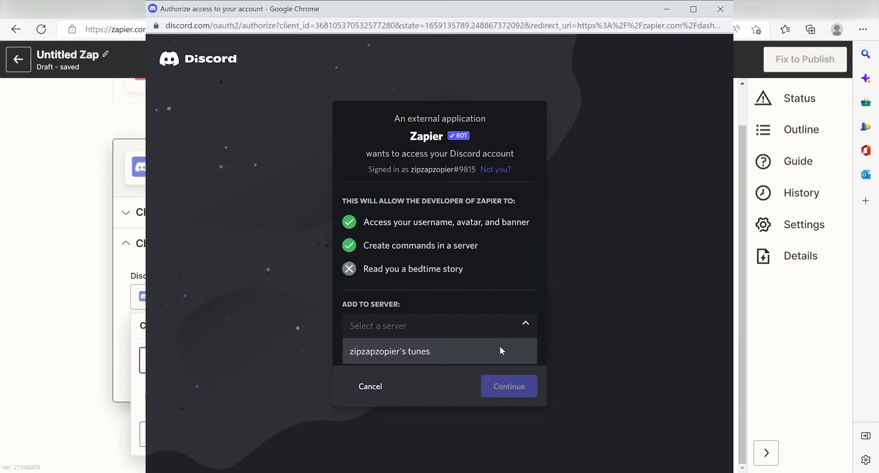
{"action": "left_click", "coordinate": [500, 347]}
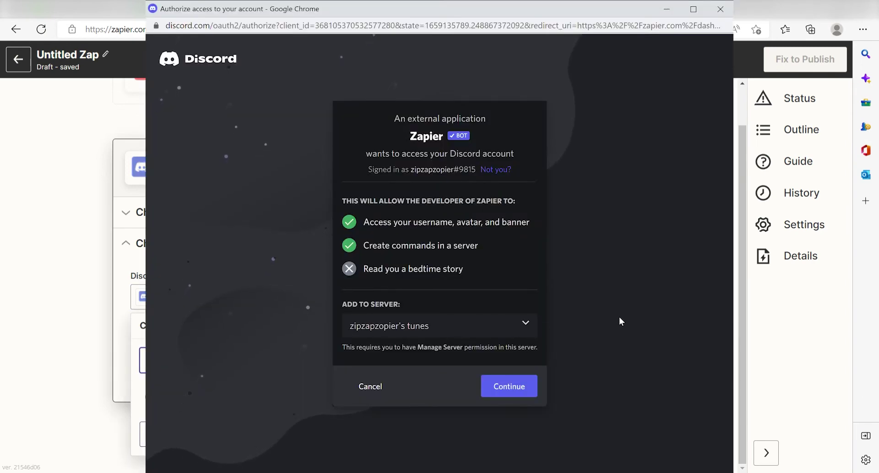
{"action": "left_click", "coordinate": [523, 384]}
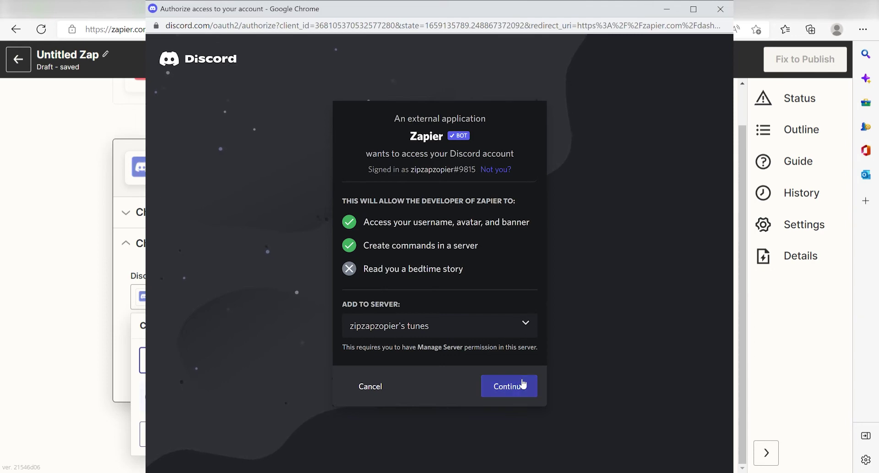
{"action": "scroll", "coordinate": [597, 256], "scroll_direction": "down", "scroll_amount": 1}
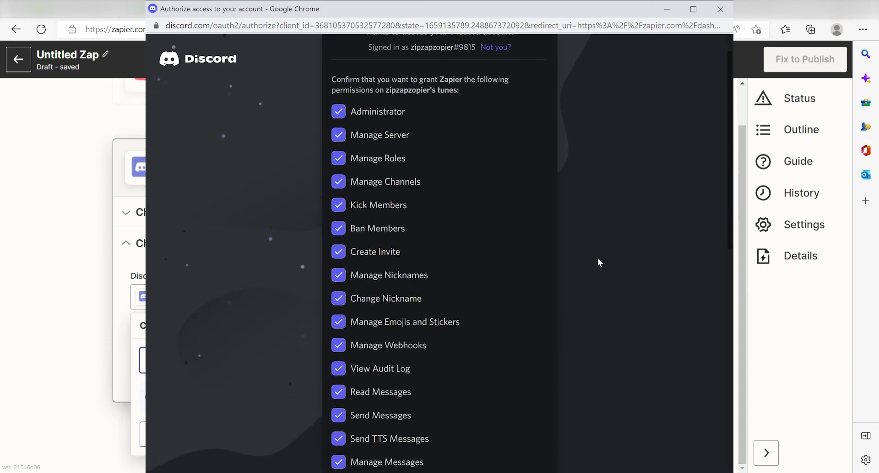
{"action": "scroll", "coordinate": [598, 259], "scroll_direction": "down", "scroll_amount": 8}
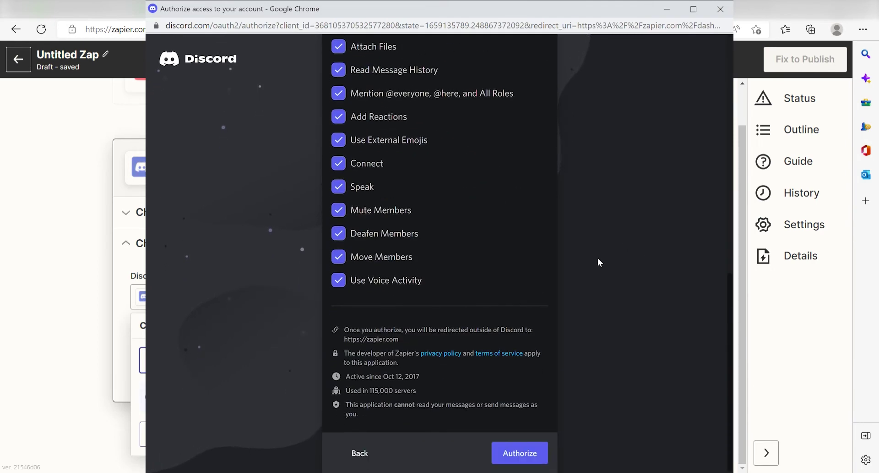
{"action": "left_click", "coordinate": [532, 452]}
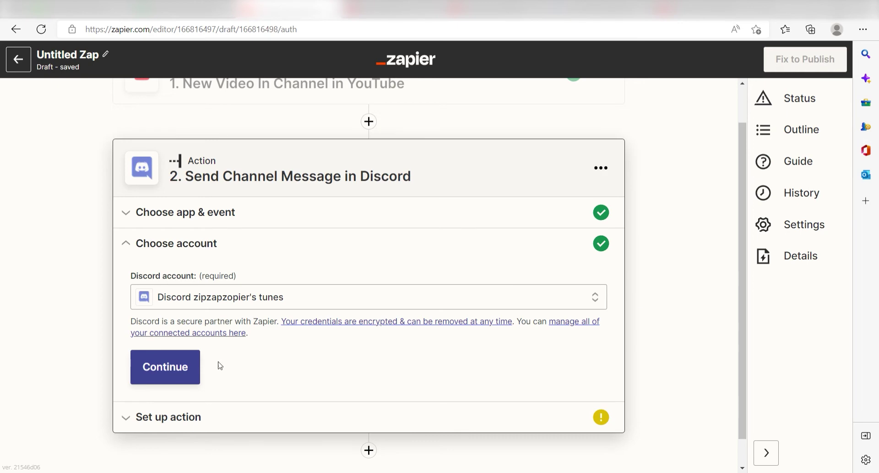
{"action": "left_click", "coordinate": [149, 373]}
Continue to the Discord action setup and choose "general" as the channel that receives the message
{"action": "scroll", "coordinate": [726, 273], "scroll_direction": "down", "scroll_amount": 2}
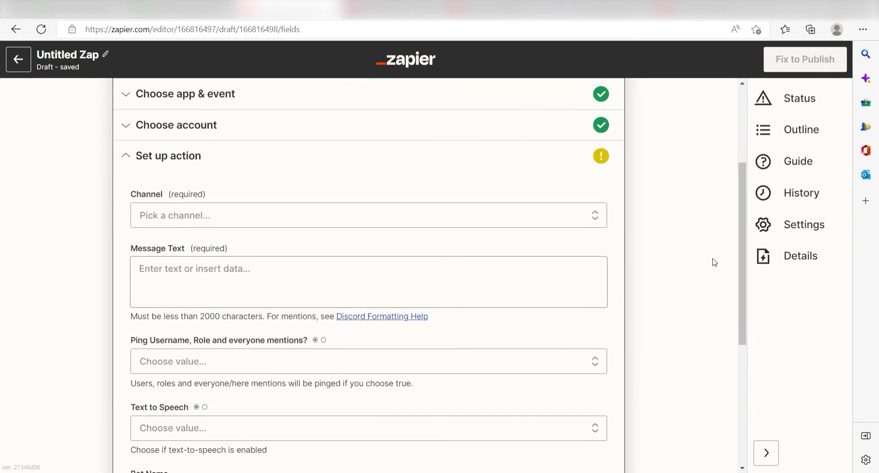
{"action": "left_click", "coordinate": [553, 222]}
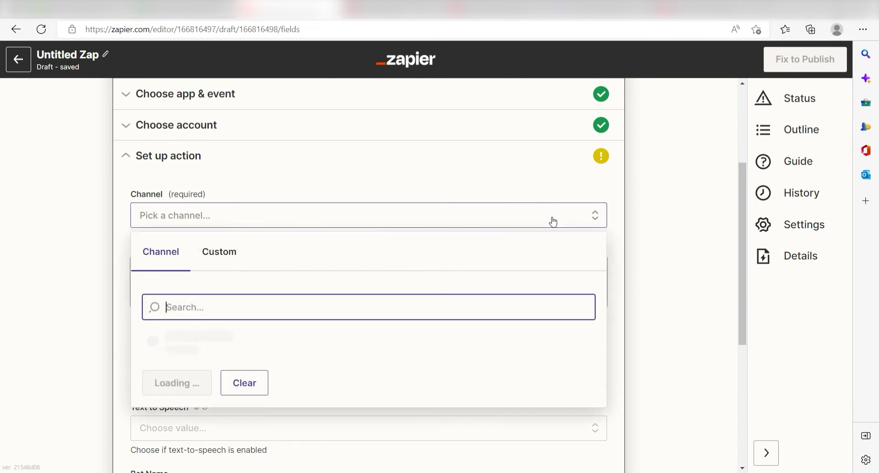
{"action": "scroll", "coordinate": [568, 221], "scroll_direction": "down", "scroll_amount": 1}
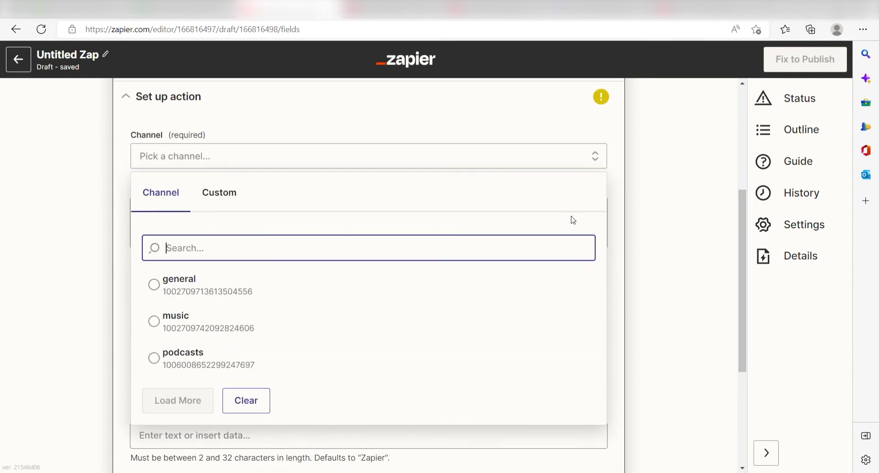
{"action": "left_click", "coordinate": [391, 281]}
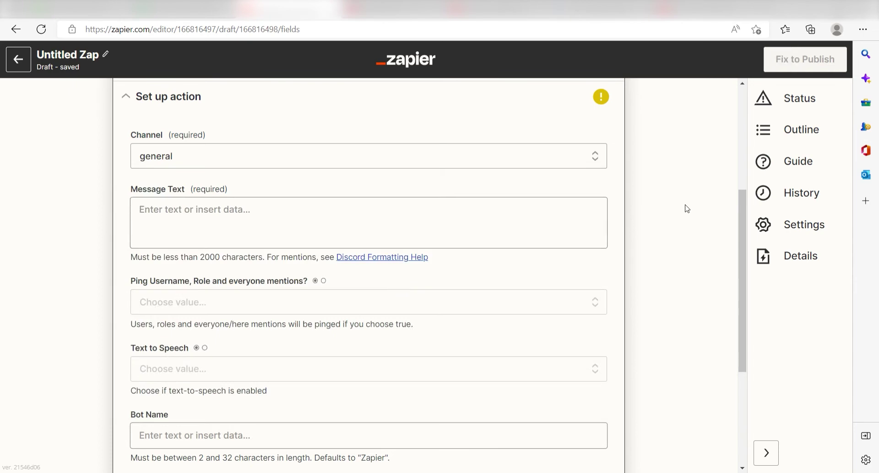
Compose the message text "Zapier just posted a new video in their youtube channel!!!! Check out", the video Title field, "at", and the Youtube.com URL field
{"action": "left_click", "coordinate": [511, 222]}
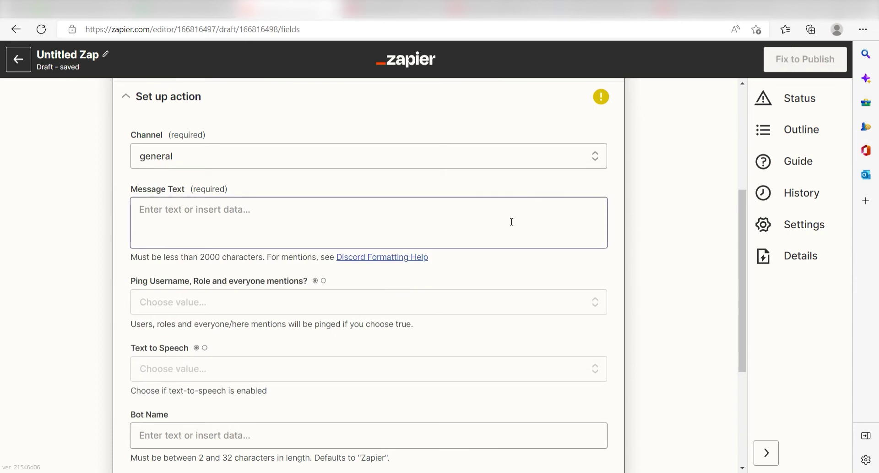
{"action": "left_click", "coordinate": [413, 218]}
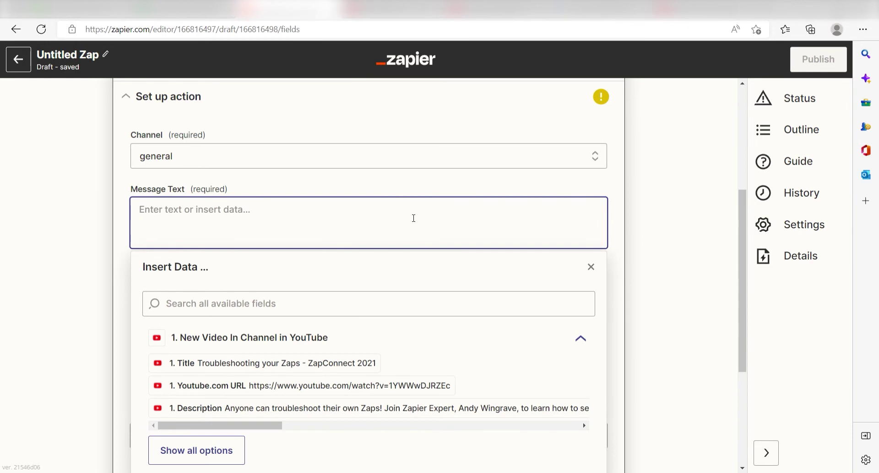
{"action": "scroll", "coordinate": [715, 175], "scroll_direction": "down", "scroll_amount": 1}
{"action": "type", "text": "Zapier j"}
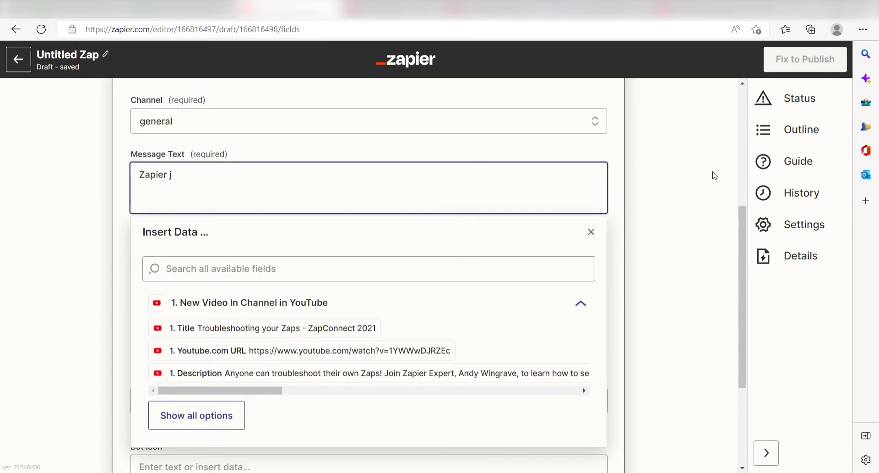
{"action": "type", "text": "ust posted a new video in their youtube channel"}
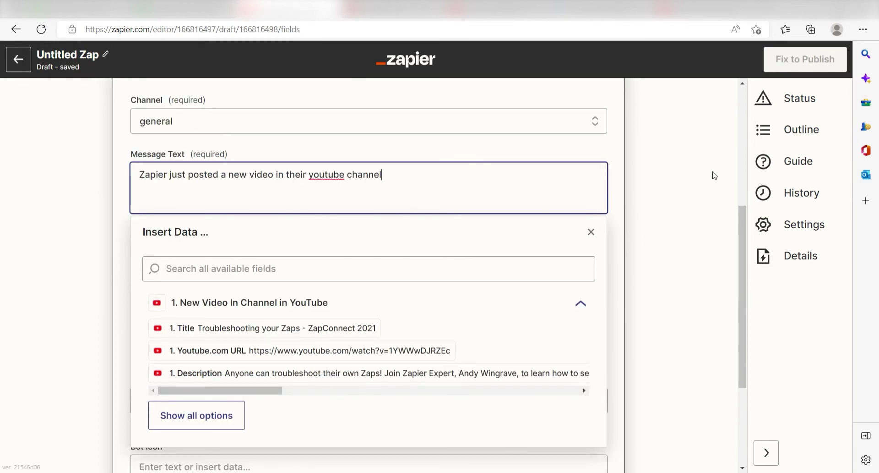
{"action": "type", "text": "!!!!  Check out"}
{"action": "left_click", "coordinate": [304, 331]}
{"action": "type", "text": "at"}
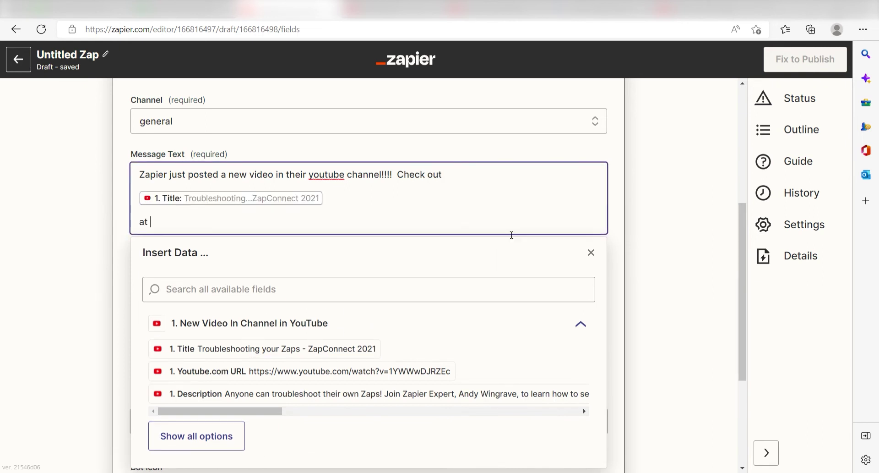
{"action": "left_click", "coordinate": [353, 373]}
Set the username, role and everyone mentions ping to False and enter "YoutubeBOT" as the bot name
{"action": "scroll", "coordinate": [703, 285], "scroll_direction": "down", "scroll_amount": 3}
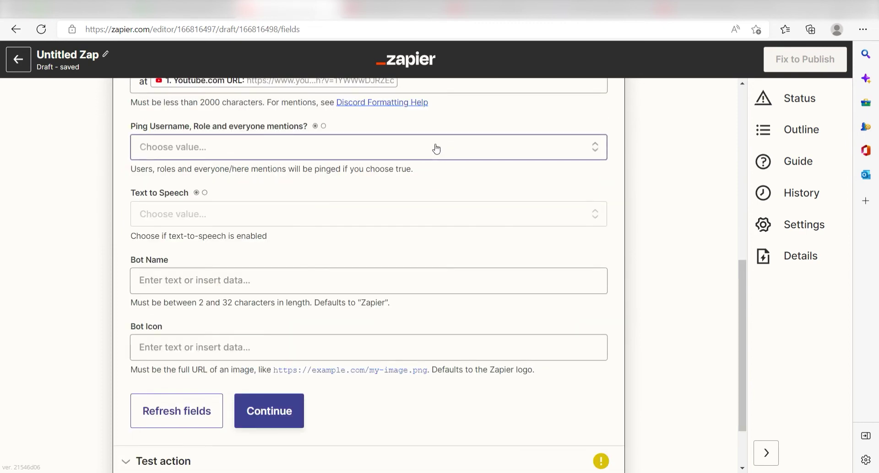
{"action": "left_click", "coordinate": [435, 146]}
{"action": "left_click", "coordinate": [201, 277]}
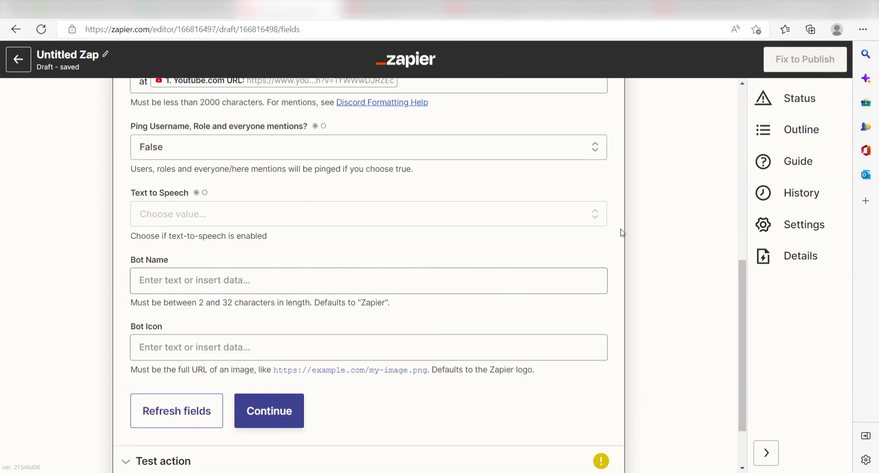
{"action": "left_click", "coordinate": [463, 280]}
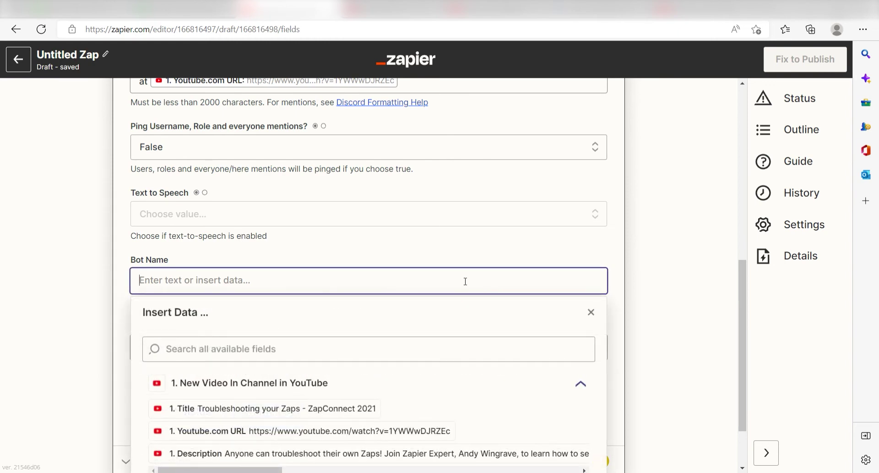
{"action": "type", "text": "YoutubeBOT"}
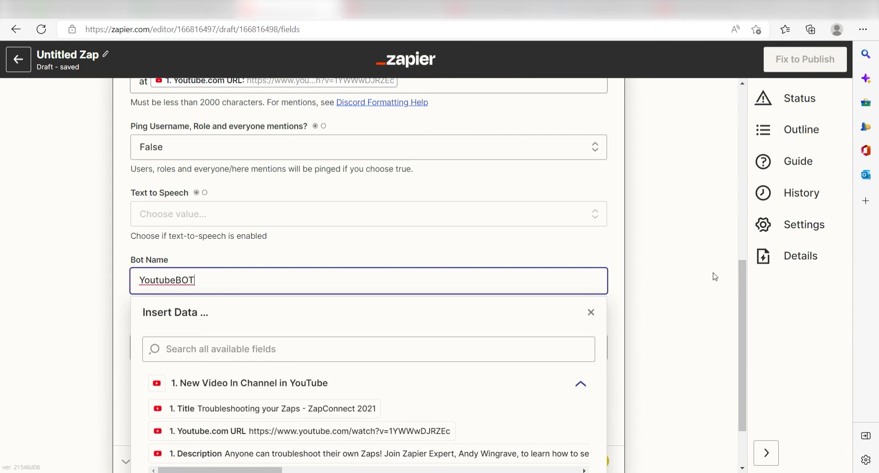
{"action": "left_click", "coordinate": [714, 275]}
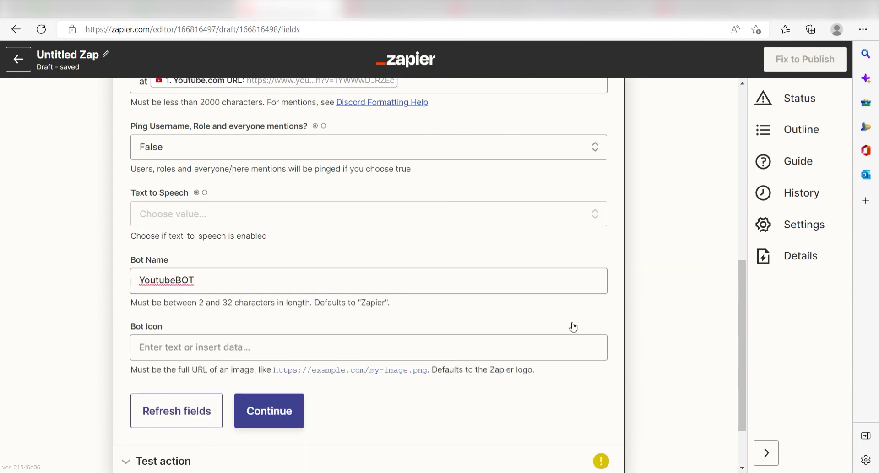
Accept the action setup, send the test message, and switch to Discord to check it in the general channel
{"action": "left_click", "coordinate": [271, 415]}
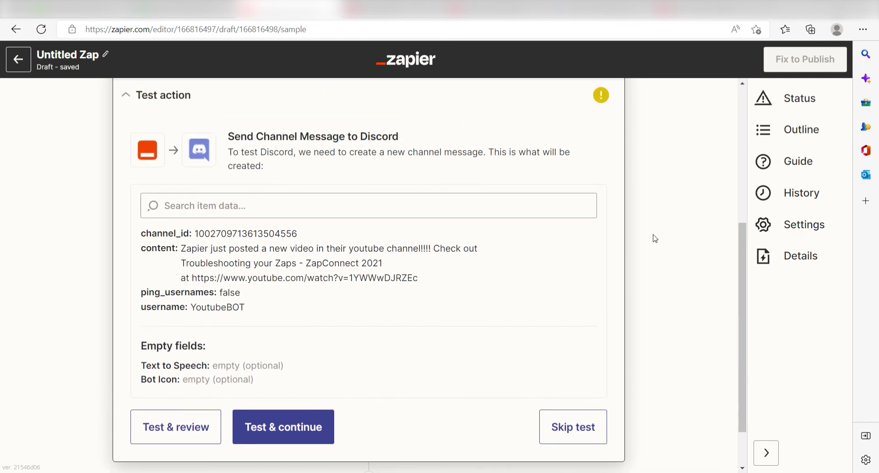
{"action": "left_click", "coordinate": [240, 435]}
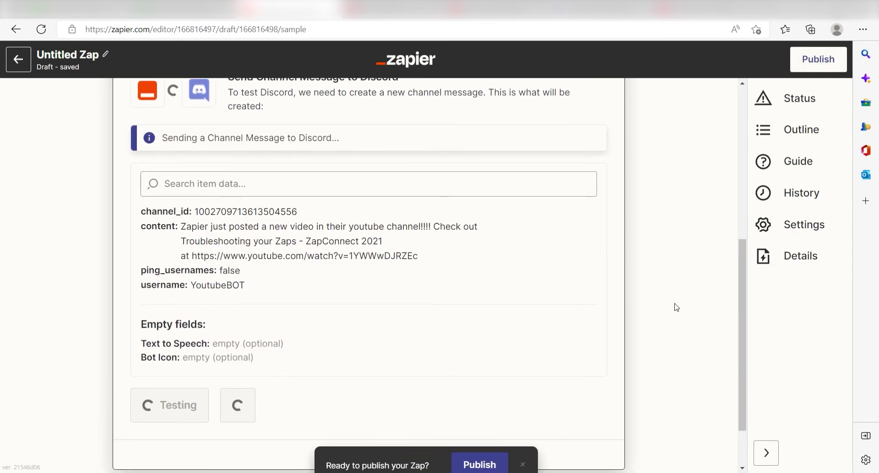
{"action": "key", "text": "ctrl+Tab"}
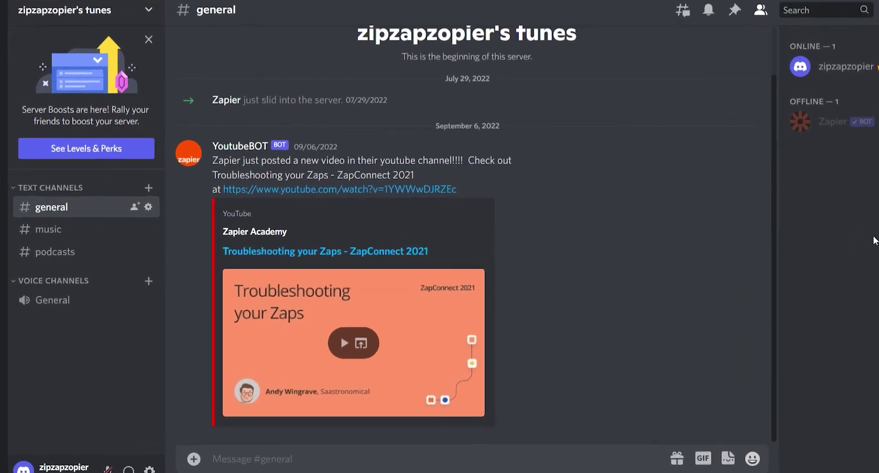